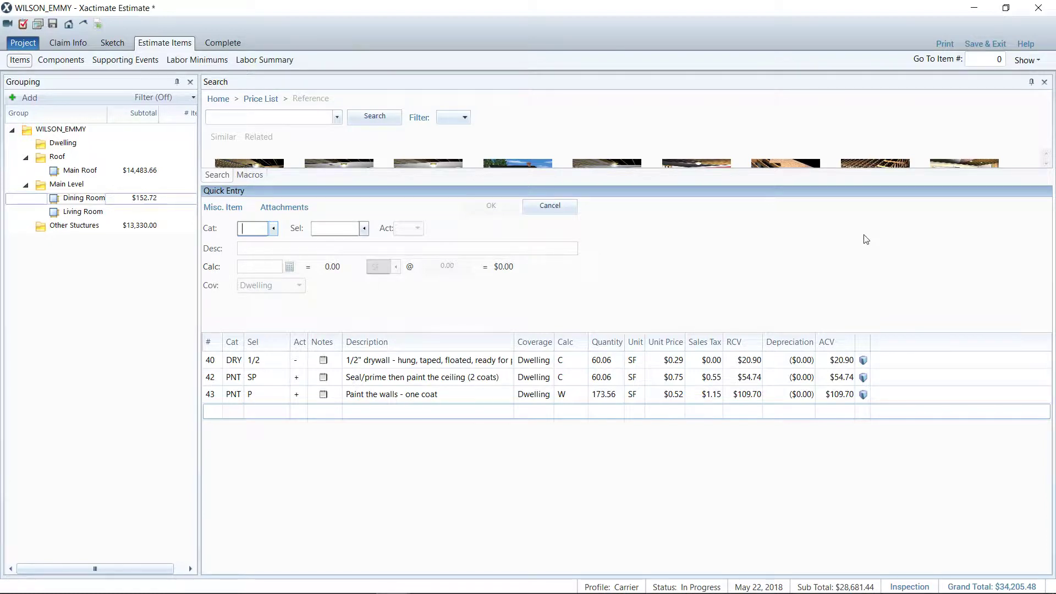
# Copy all three Dining Room line items and move to the empty Living Room group
pyautogui.click(412, 378)
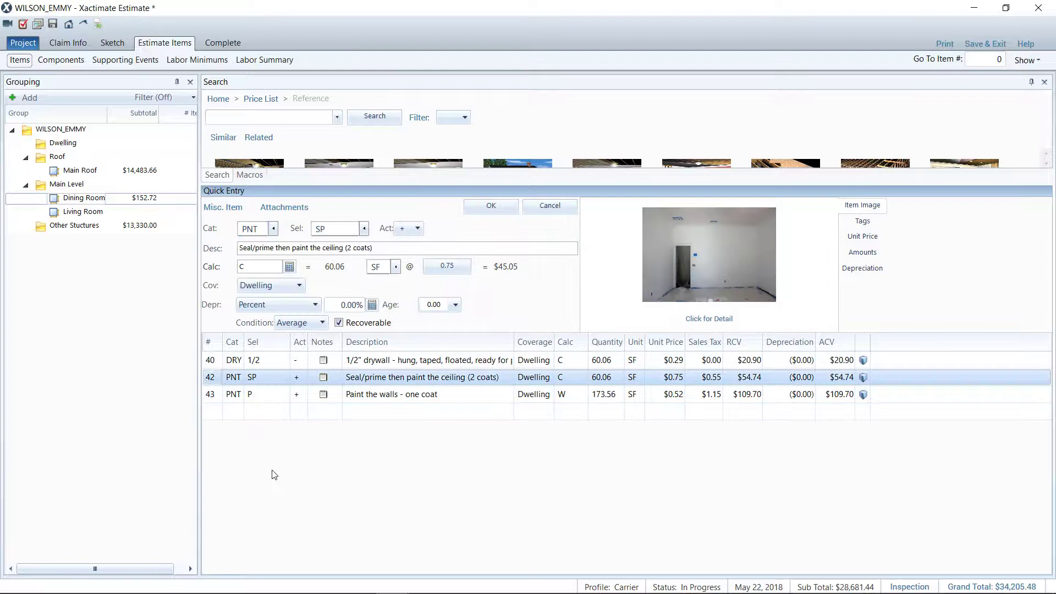
pyautogui.hotkey('ctrl', 'a')
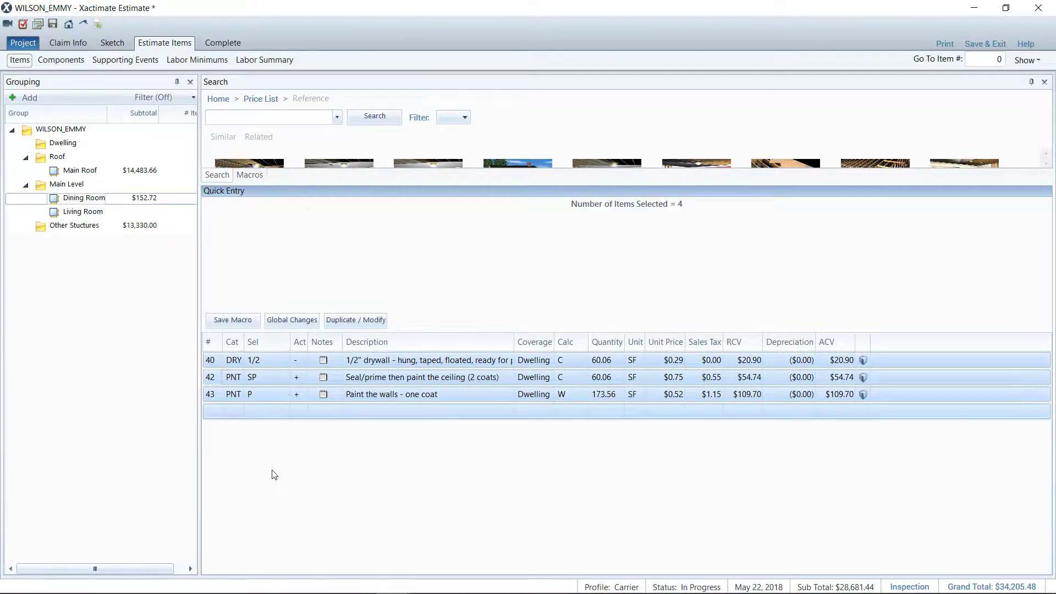
pyautogui.rightClick(214, 381)
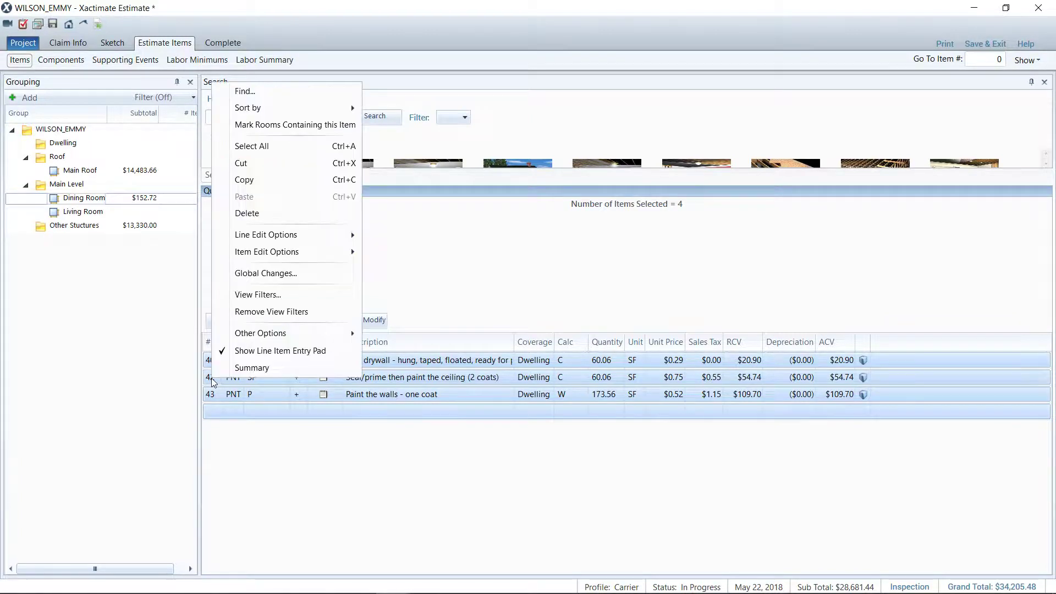
pyautogui.click(264, 185)
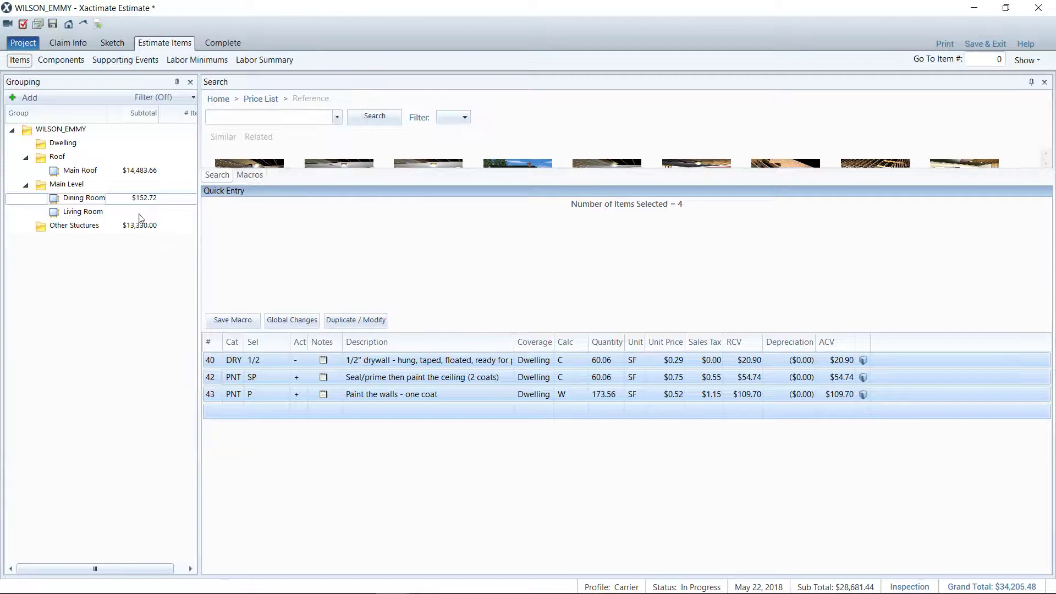
pyautogui.click(89, 214)
# Paste the copied drywall and paint items into Living Room as #44–46, totalling $438.44
pyautogui.rightClick(209, 360)
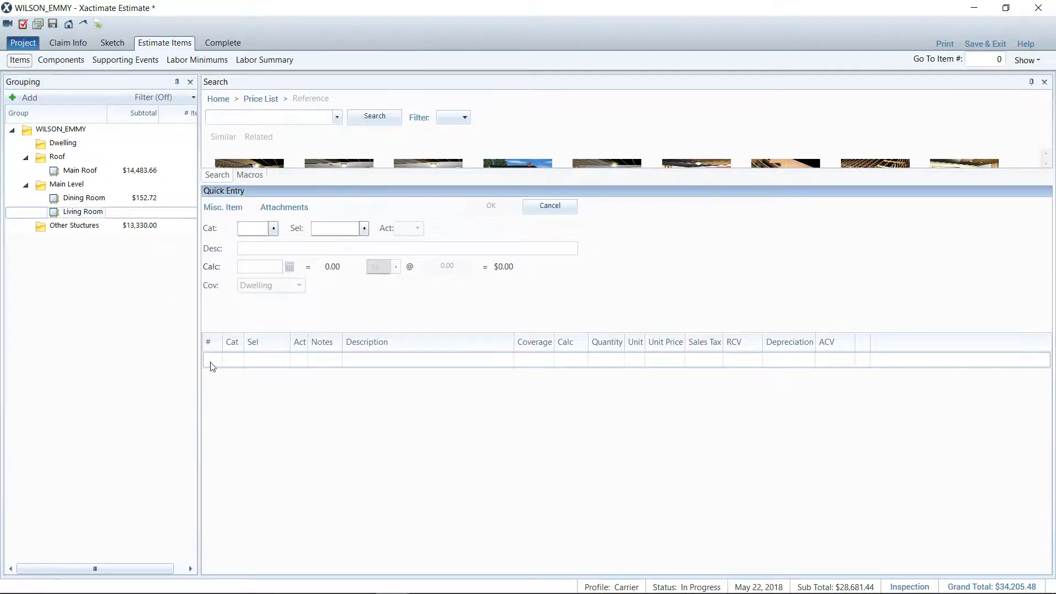
pyautogui.click(466, 468)
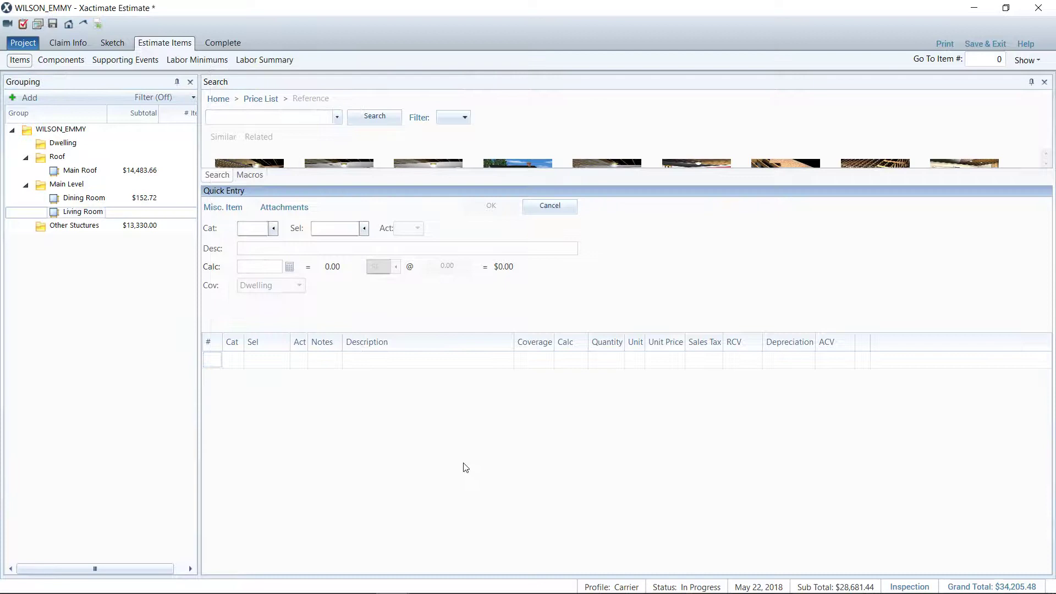
pyautogui.hotkey('ctrl', 'v')
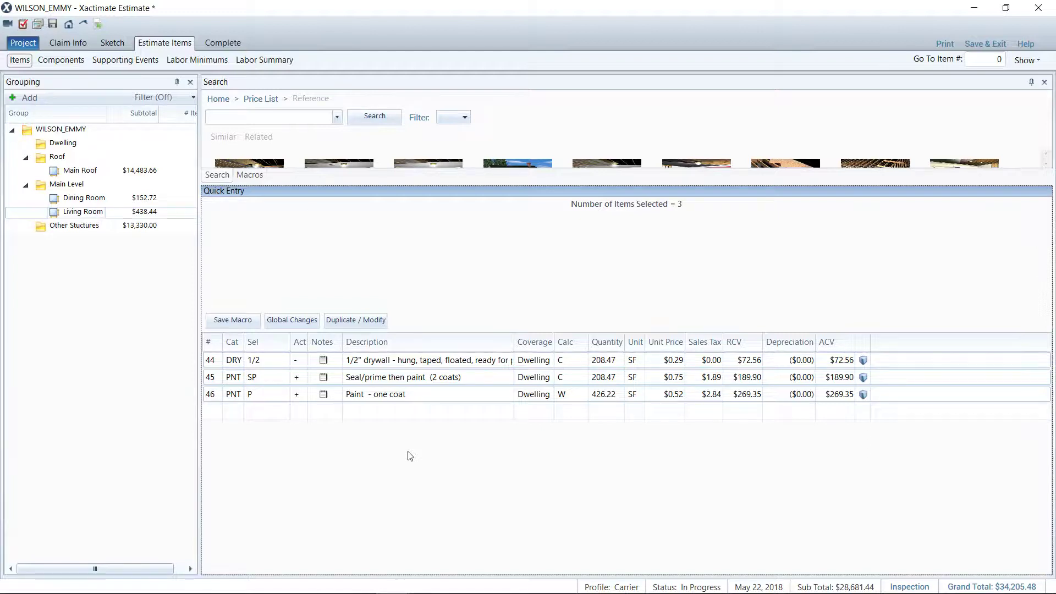
# Select all Living Room line items and move to the empty Dwelling group
pyautogui.click(388, 412)
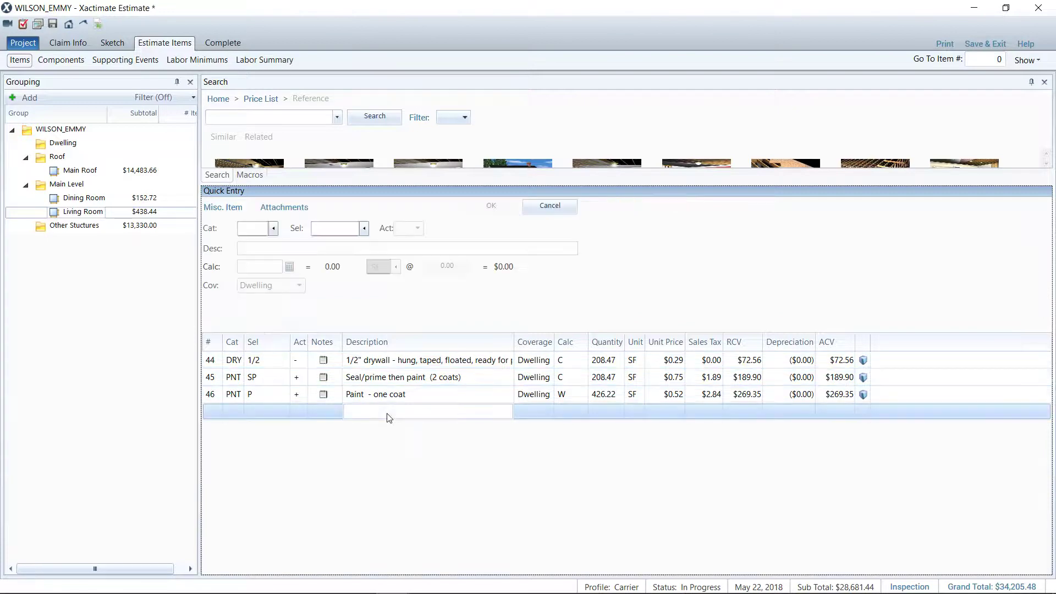
pyautogui.click(204, 363)
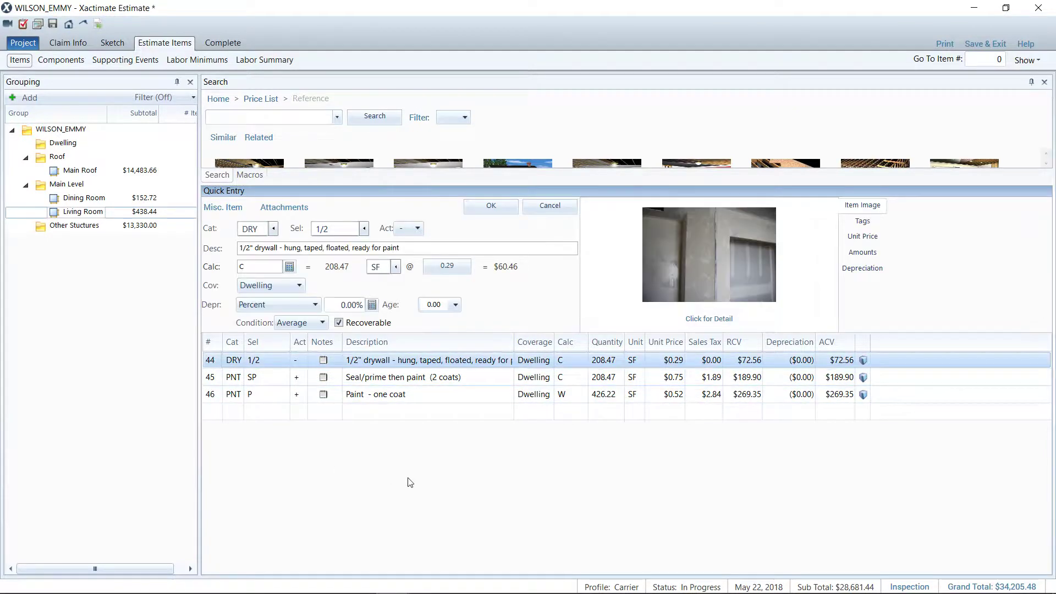
pyautogui.hotkey('ctrl', 'a')
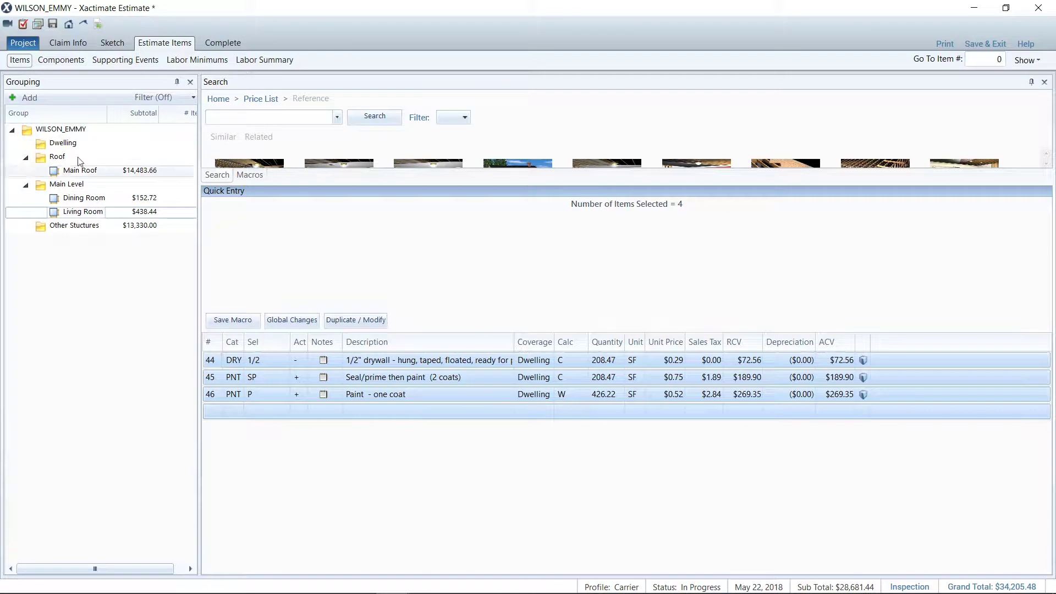
pyautogui.click(65, 143)
# Paste items #47–49 into Dwelling, delete and undo to restore them, then go to Main Roof
pyautogui.click(213, 361)
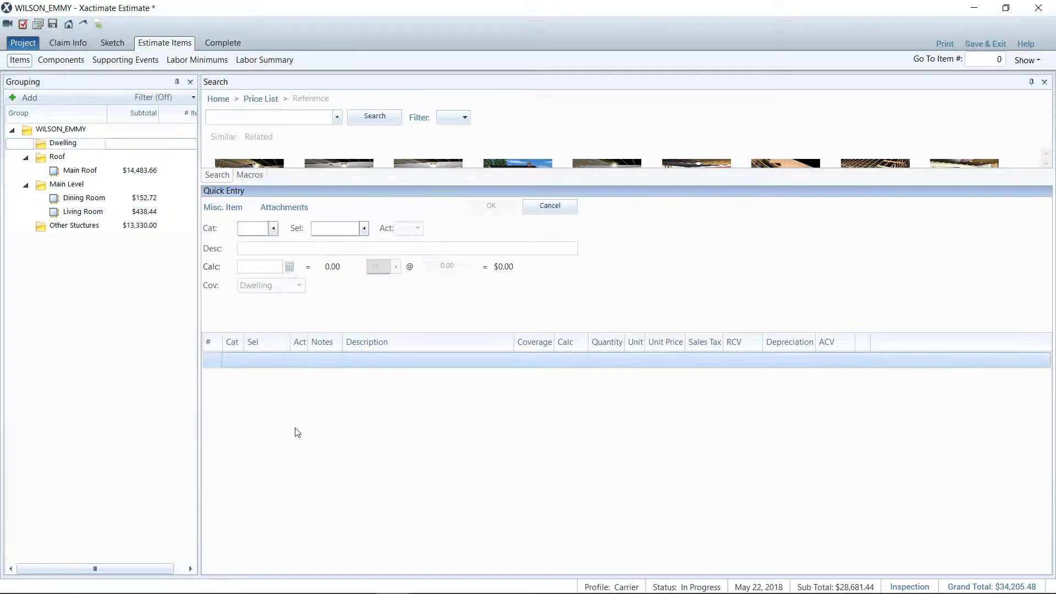
pyautogui.hotkey('ctrl', 'v')
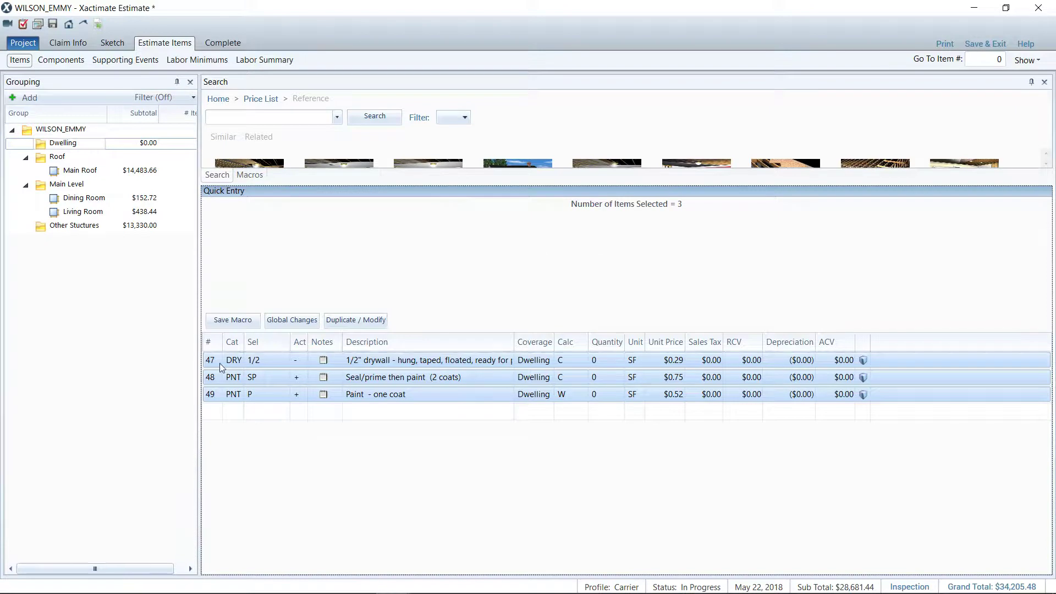
pyautogui.press('Delete')
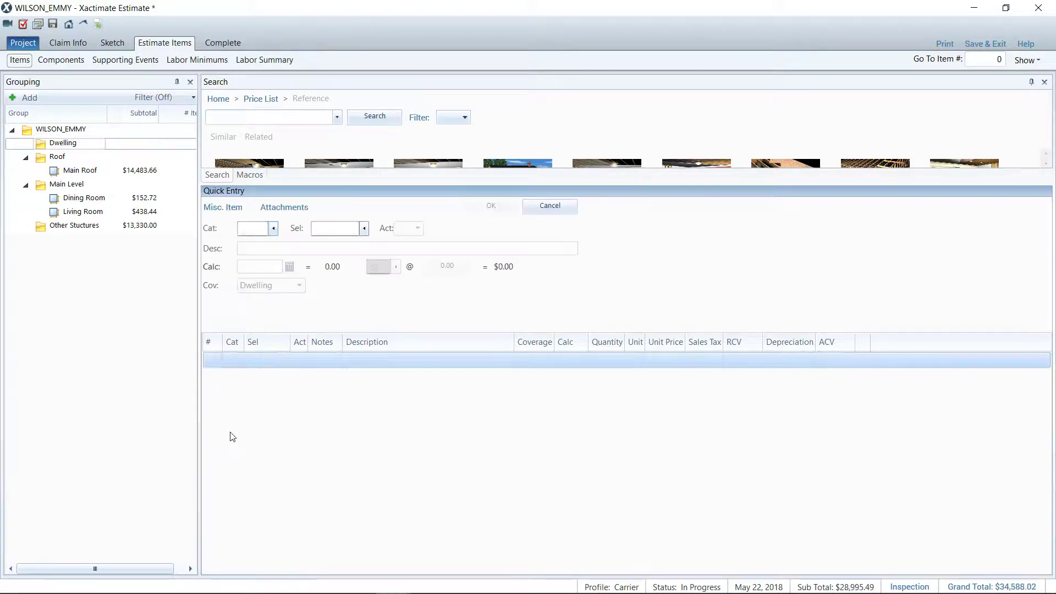
pyautogui.hotkey('ctrl', 'z')
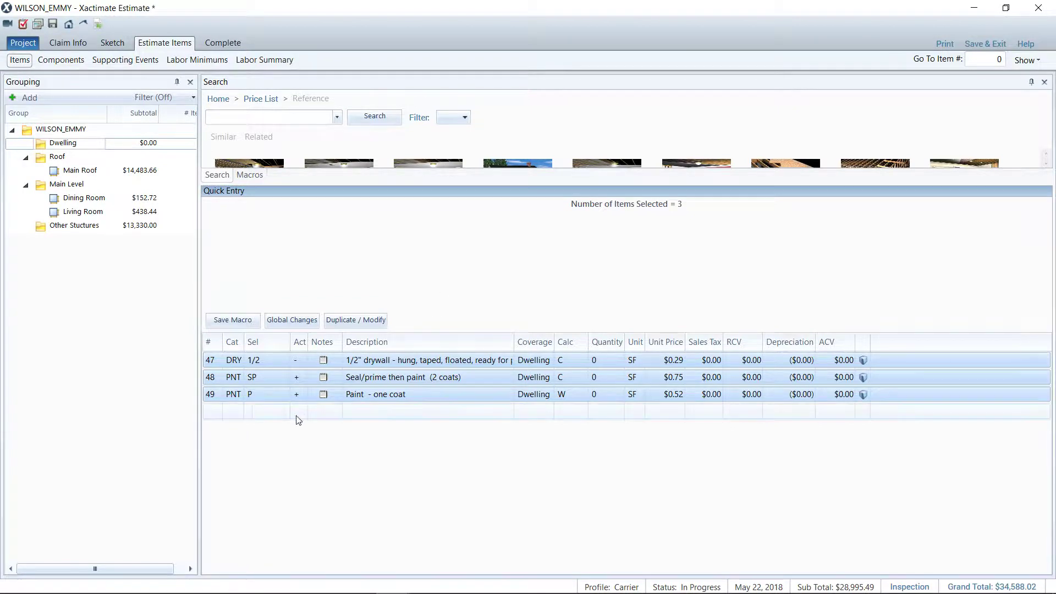
pyautogui.click(217, 395)
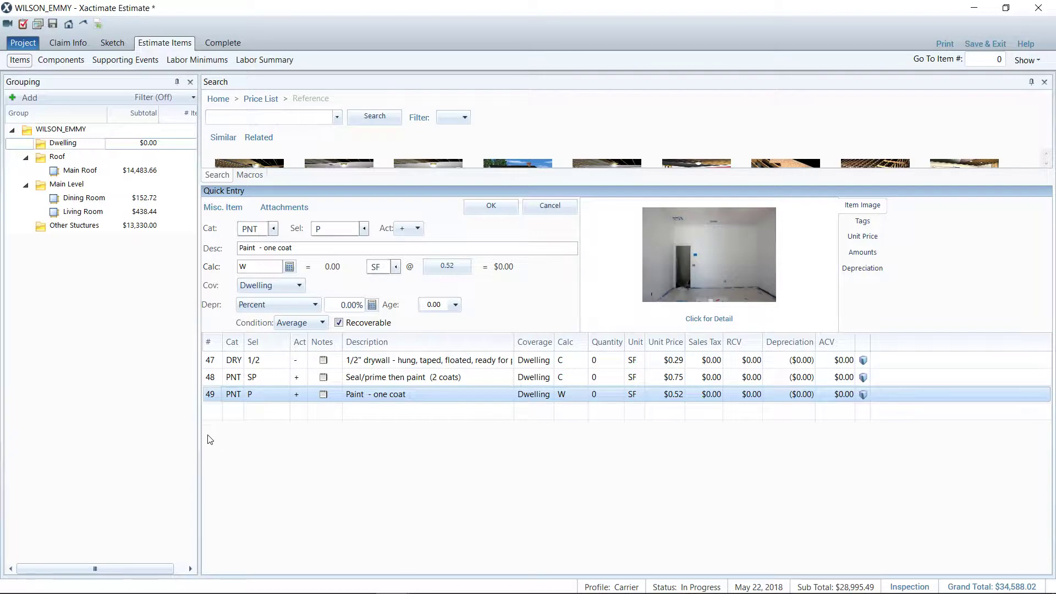
pyautogui.click(80, 170)
# Select Main Roof items 8 through 19, Ice & water shield to Roofer - per hour
pyautogui.scroll(-4, 278, 424)
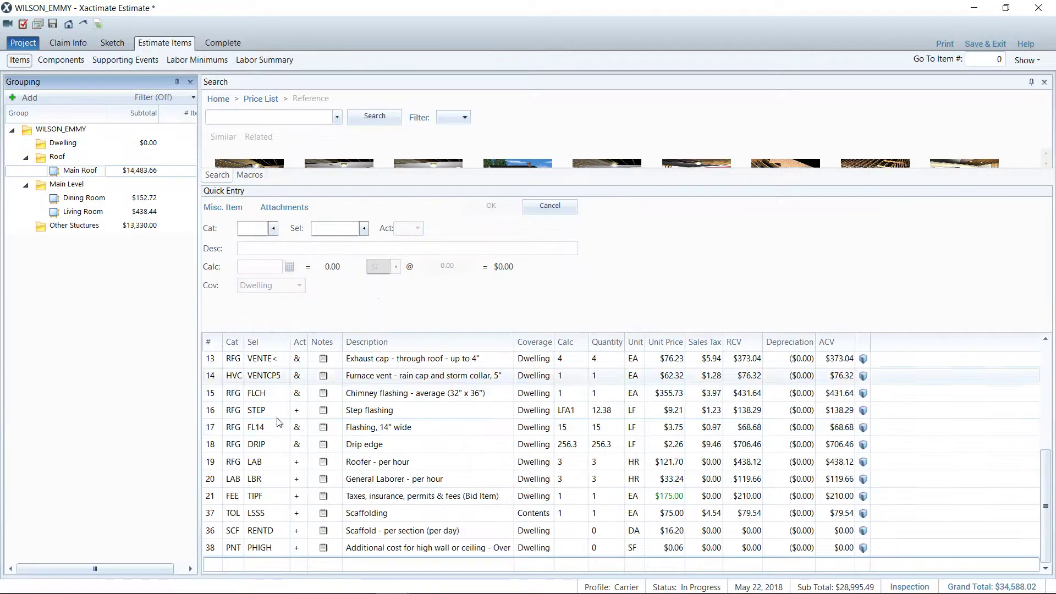
pyautogui.scroll(1, 281, 451)
pyautogui.scroll(3, 281, 451)
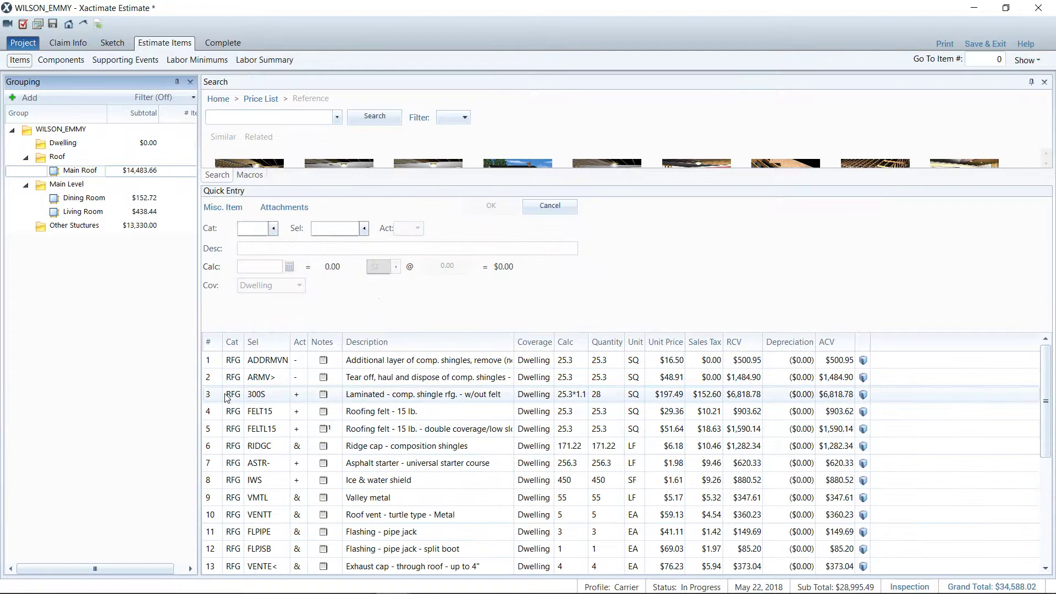
pyautogui.scroll(-1, 221, 434)
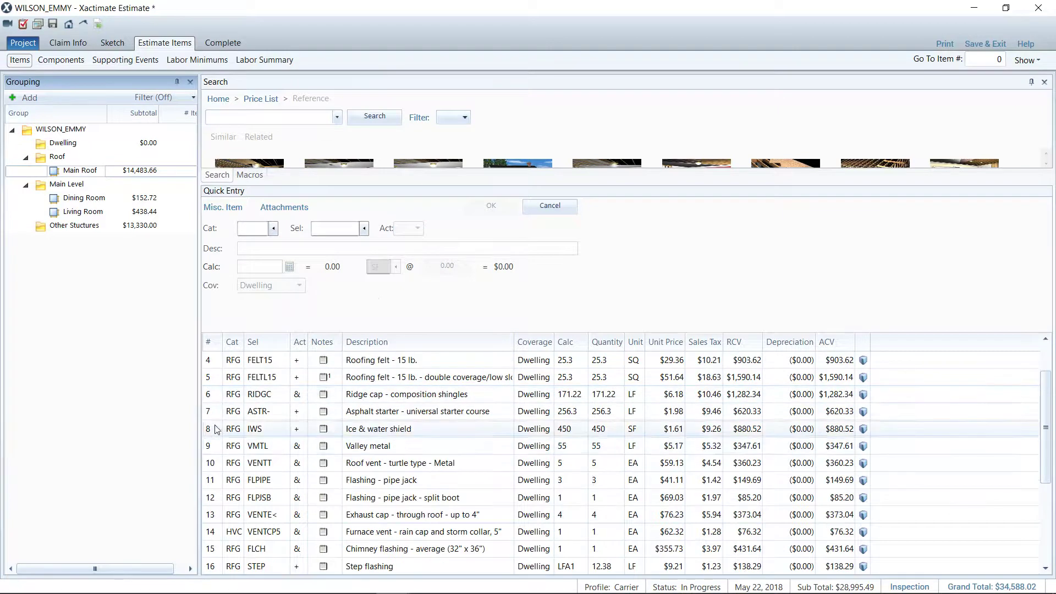
pyautogui.click(210, 433)
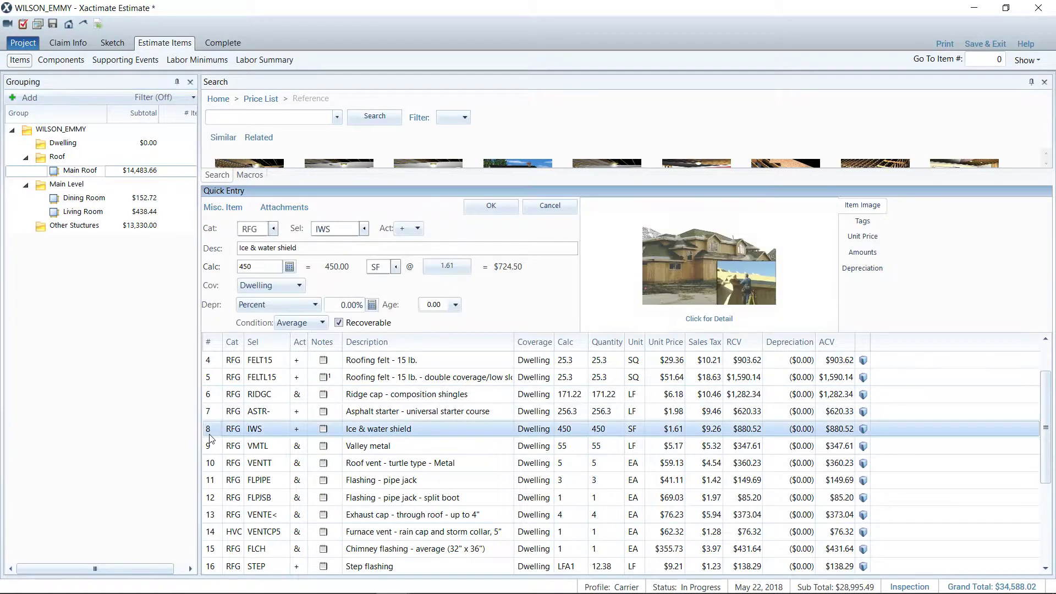
pyautogui.scroll(-2, 211, 437)
pyautogui.scroll(2, 215, 500)
pyautogui.scroll(-2, 219, 499)
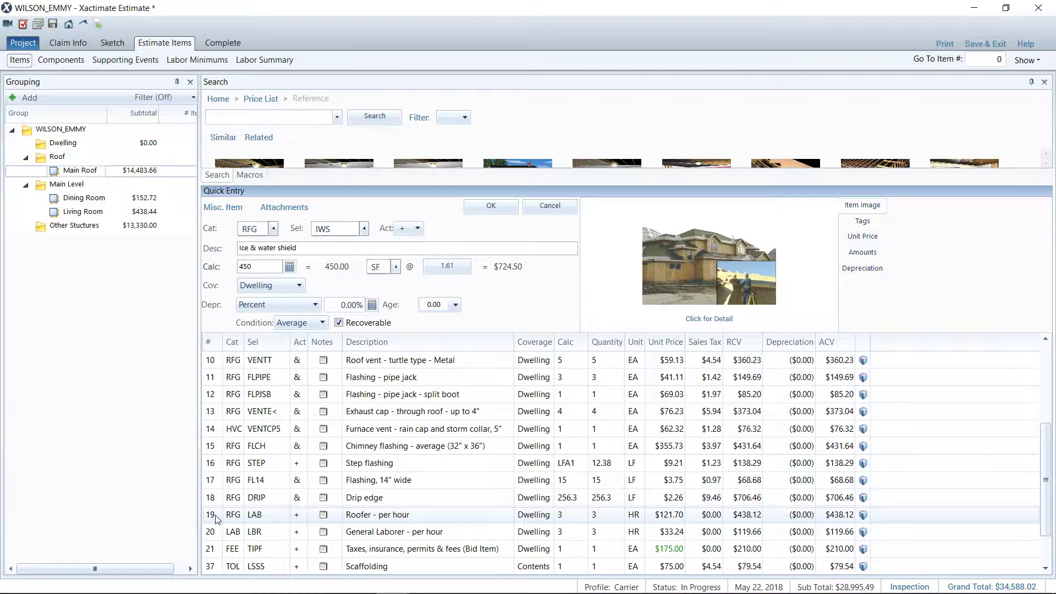
pyautogui.keyDown('shift'); pyautogui.click(215, 515); pyautogui.keyUp('shift')
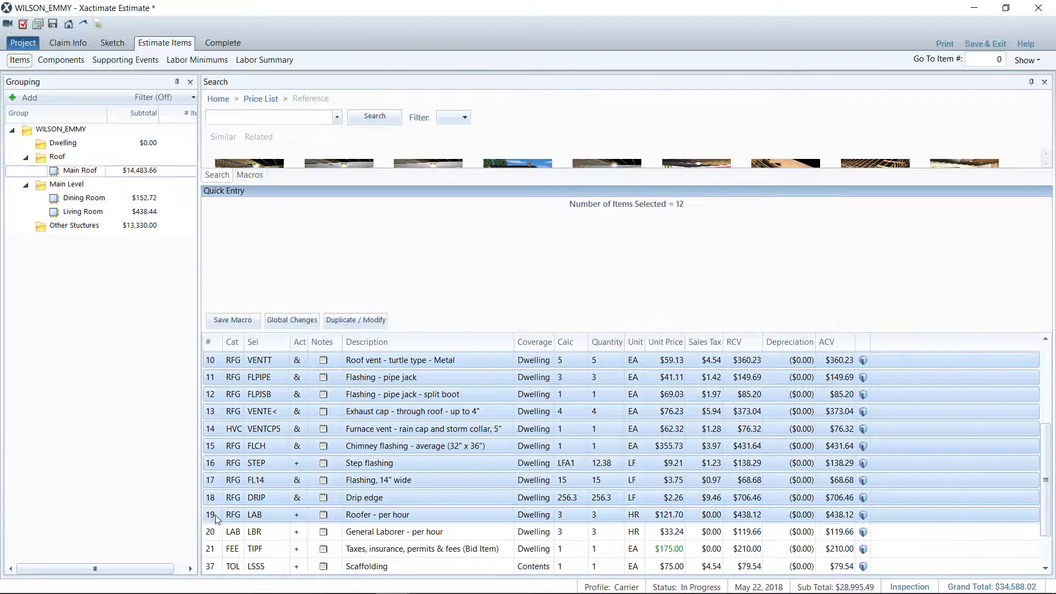
# Make the selected roof line items bold via Line Edit Options > Bold
pyautogui.scroll(2, 215, 515)
pyautogui.scroll(-2, 215, 514)
pyautogui.scroll(1, 214, 514)
pyautogui.scroll(-1, 214, 513)
pyautogui.scroll(1, 215, 514)
pyautogui.rightClick(227, 457)
pyautogui.moveTo(329, 311)
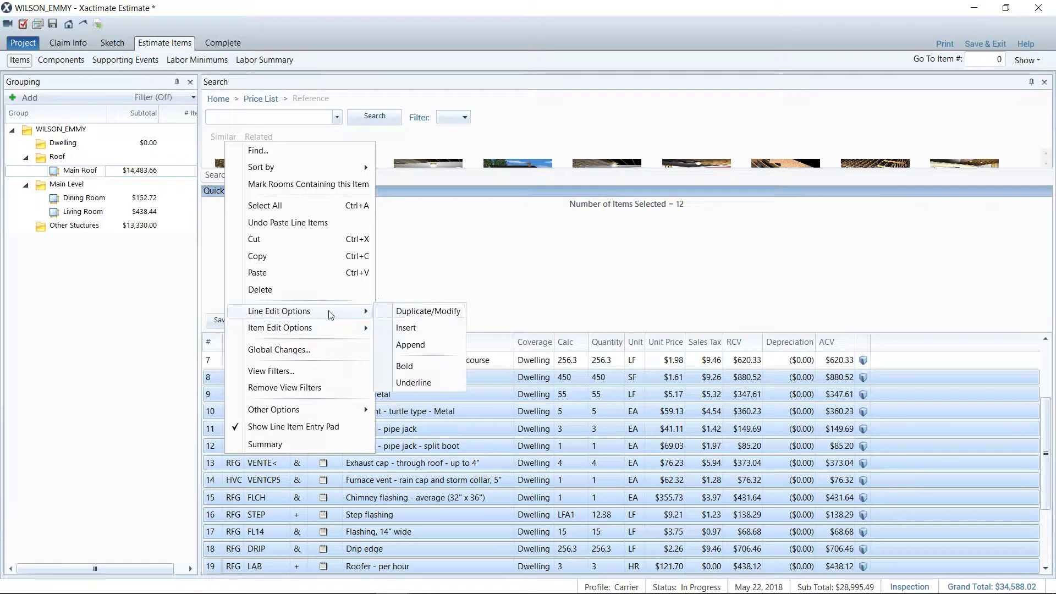
pyautogui.click(422, 366)
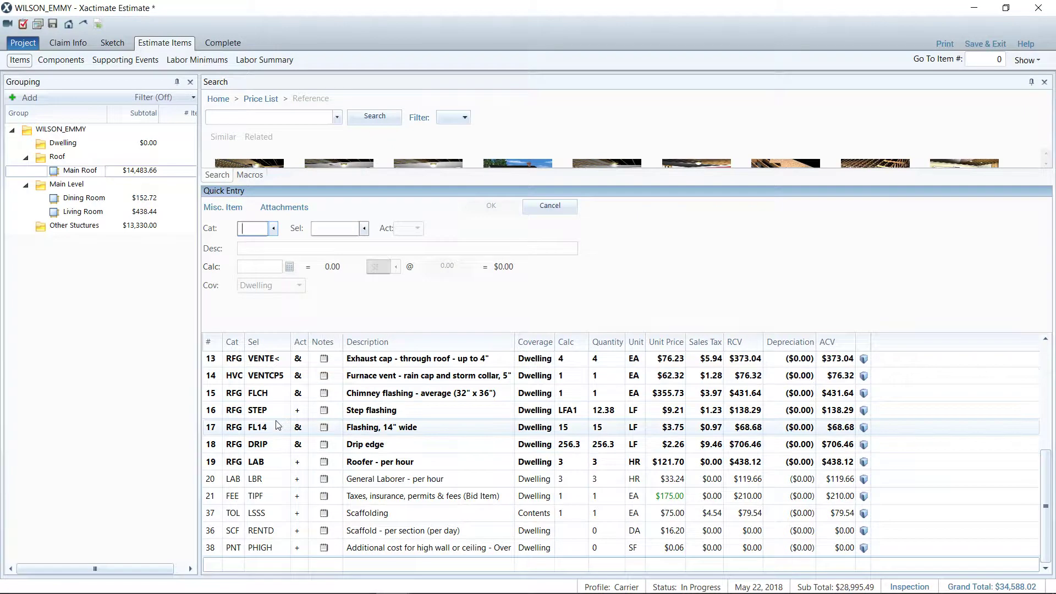
# Reselect items 8–19, dismiss the item options menu, and scroll back up to item 1
pyautogui.scroll(2, 280, 424)
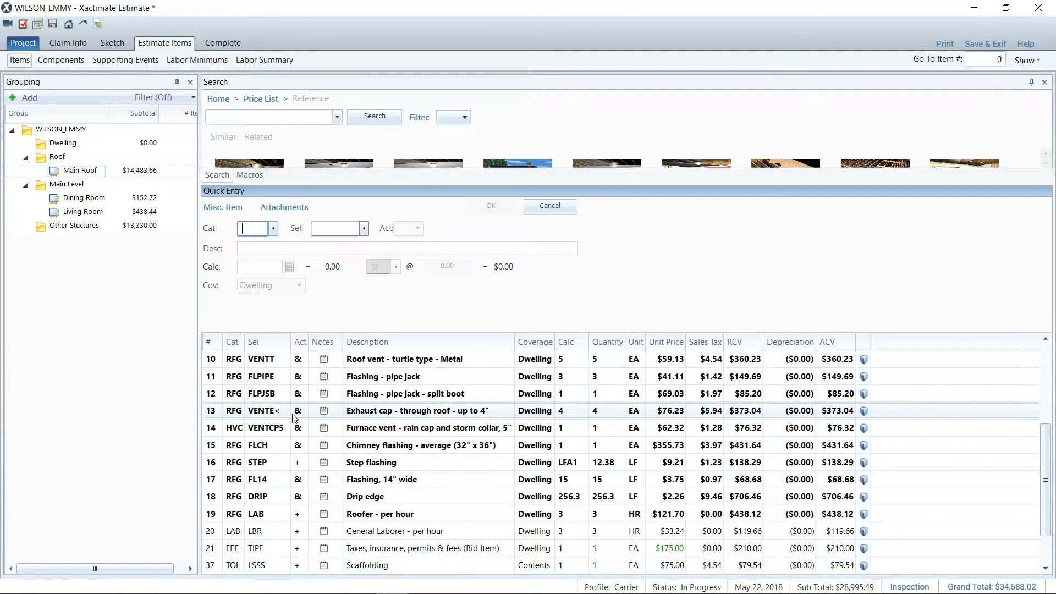
pyautogui.click(209, 379)
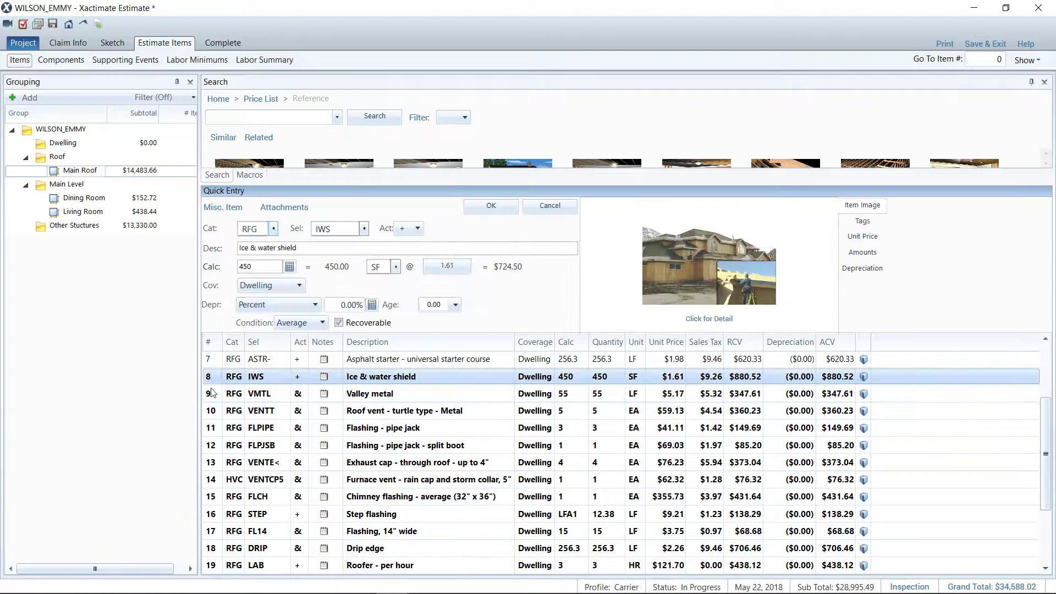
pyautogui.scroll(-2, 212, 462)
pyautogui.click(212, 465)
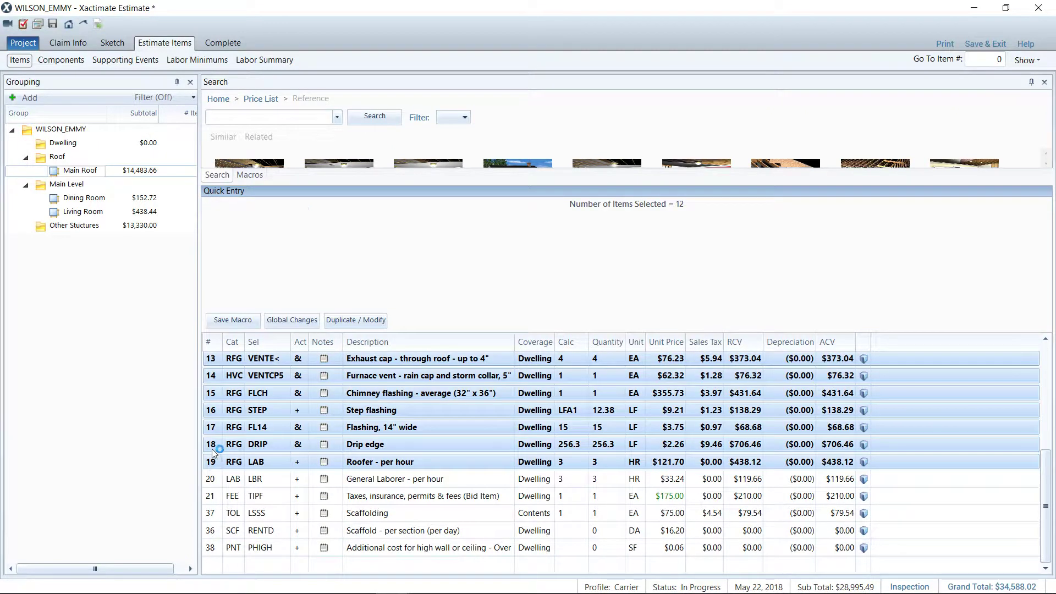
pyautogui.rightClick(214, 452)
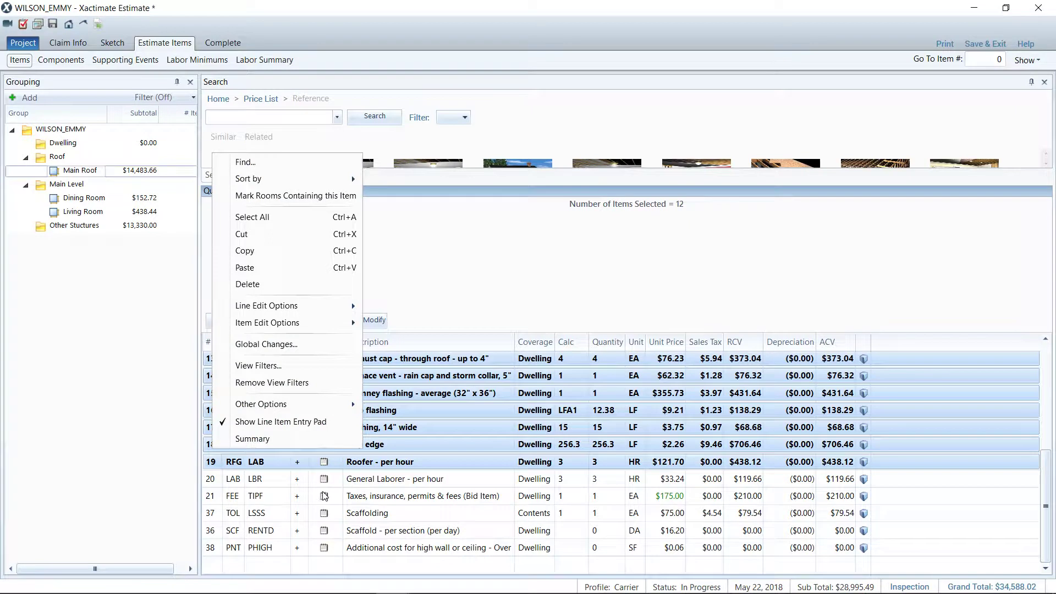
pyautogui.click(492, 276)
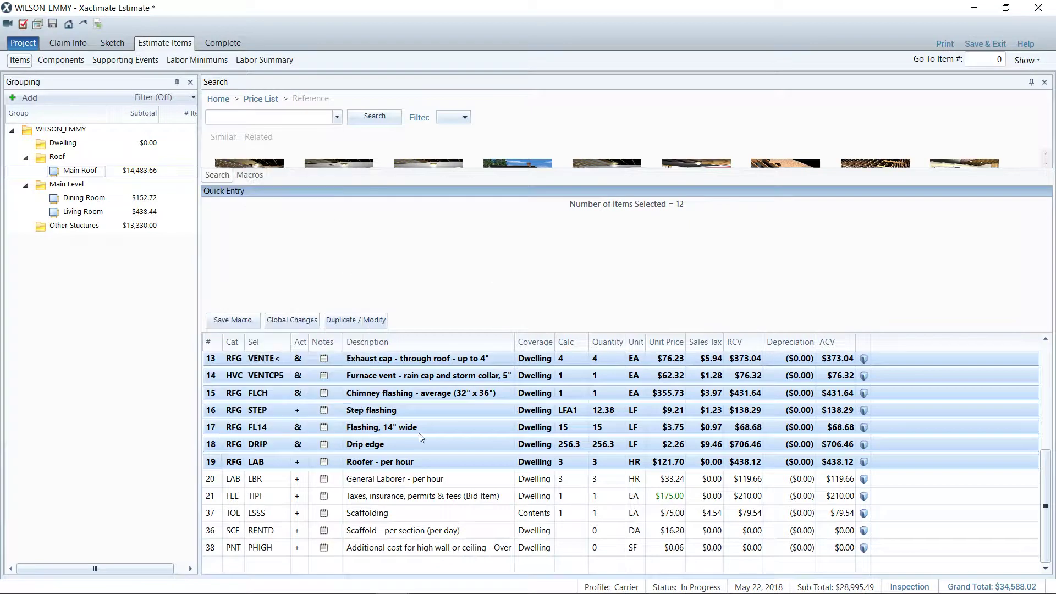
pyautogui.scroll(2, 420, 437)
pyautogui.scroll(2, 419, 437)
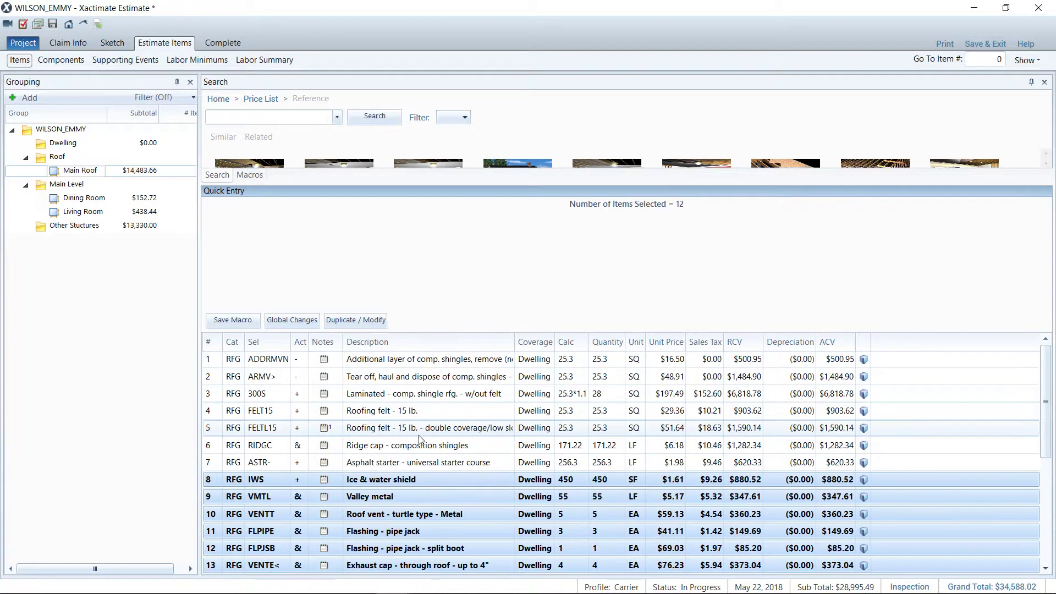
pyautogui.scroll(-2, 419, 439)
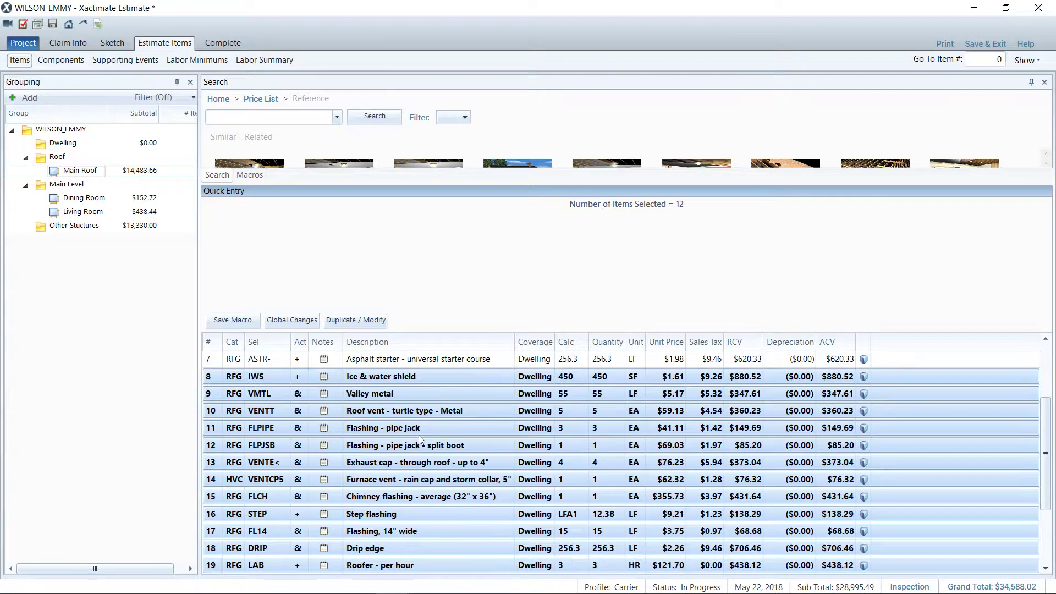
pyautogui.scroll(2, 301, 445)
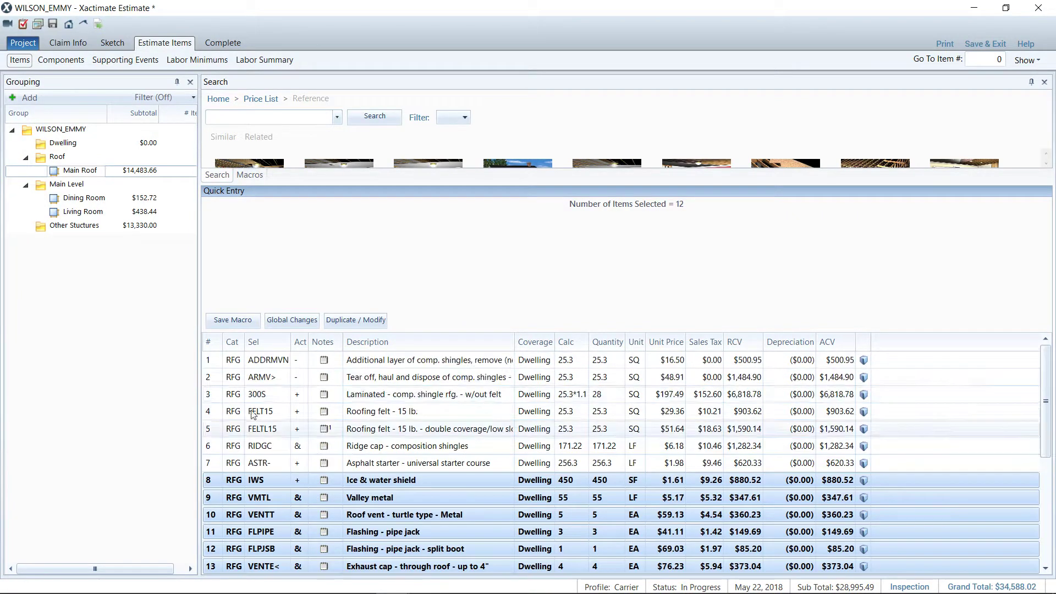
pyautogui.click(207, 377)
pyautogui.keyDown('shift'); pyautogui.click(216, 399); pyautogui.keyUp('shift')
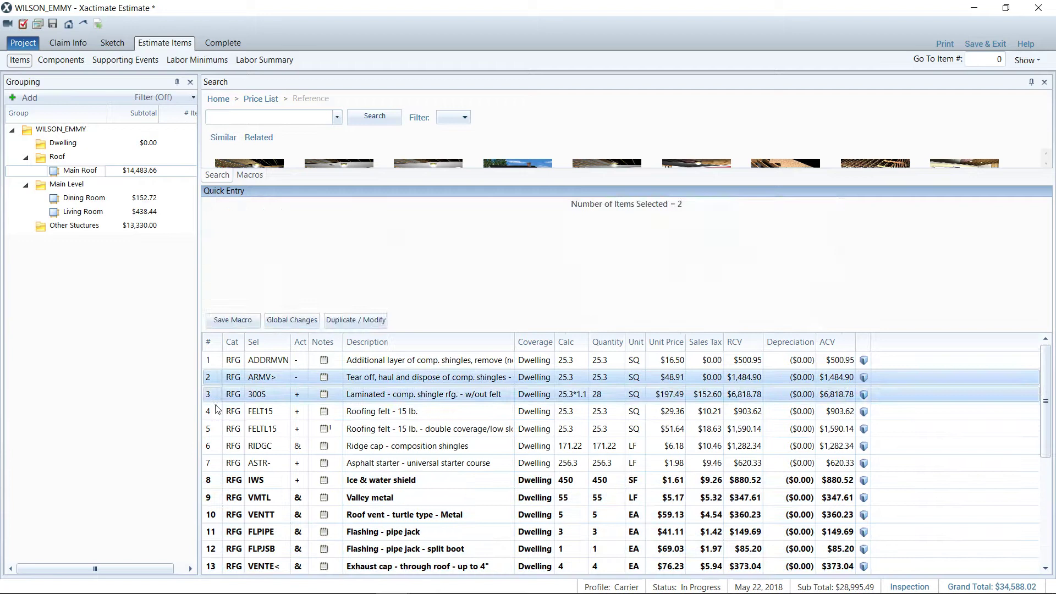
pyautogui.keyDown('shift'); pyautogui.click(217, 416); pyautogui.keyUp('shift')
pyautogui.keyDown('shift'); pyautogui.click(216, 434); pyautogui.keyUp('shift')
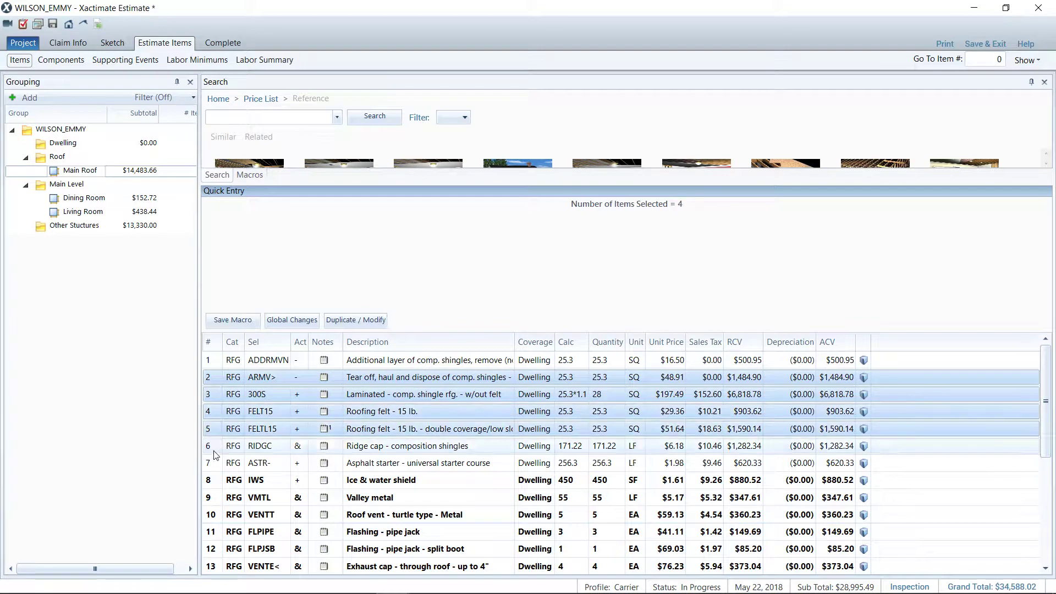
pyautogui.keyDown('shift'); pyautogui.click(216, 451); pyautogui.keyUp('shift')
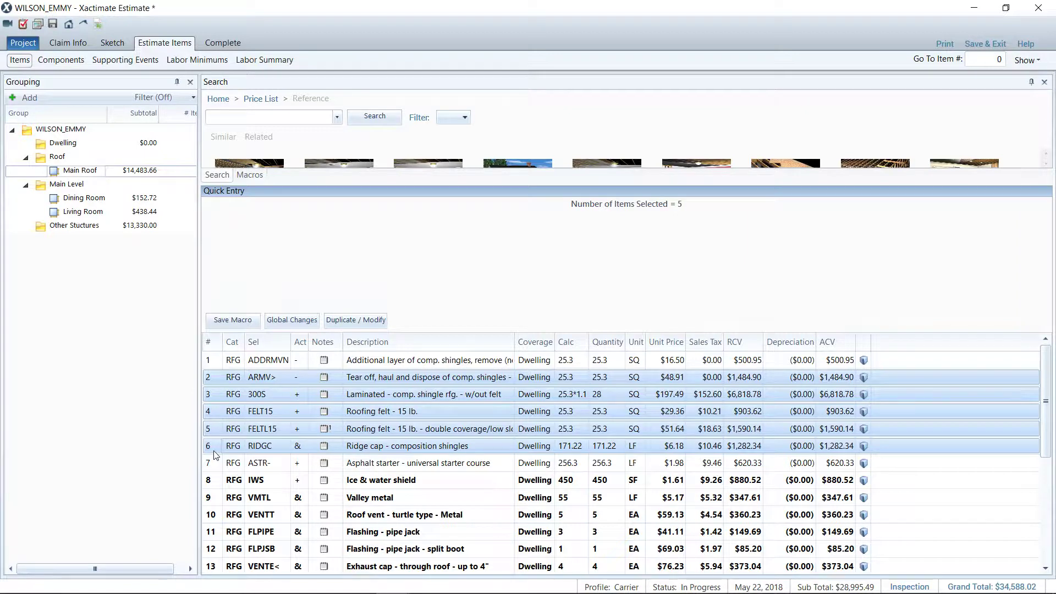
pyautogui.click(131, 445)
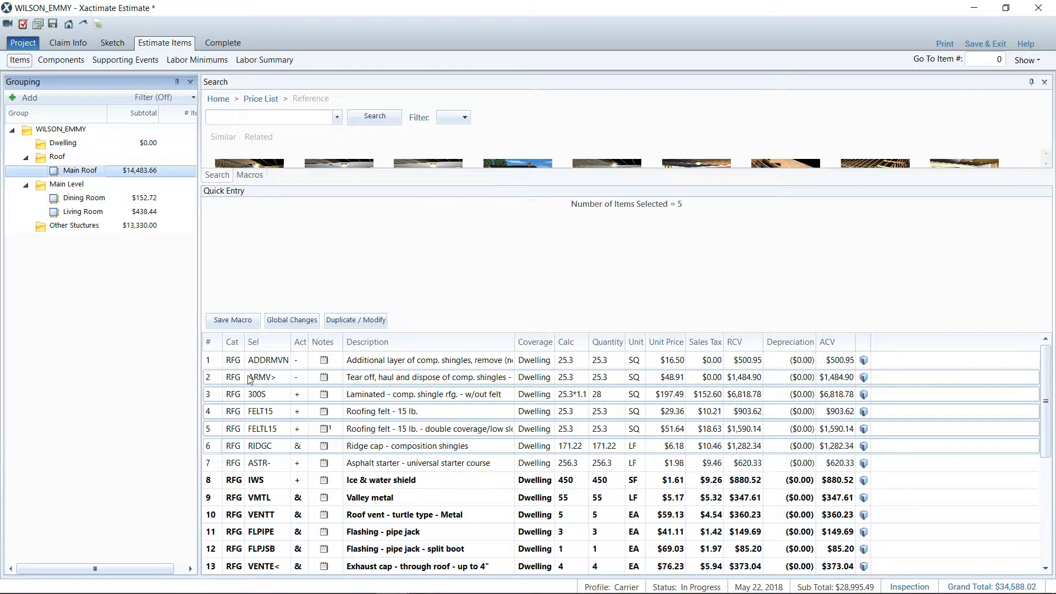
pyautogui.click(217, 377)
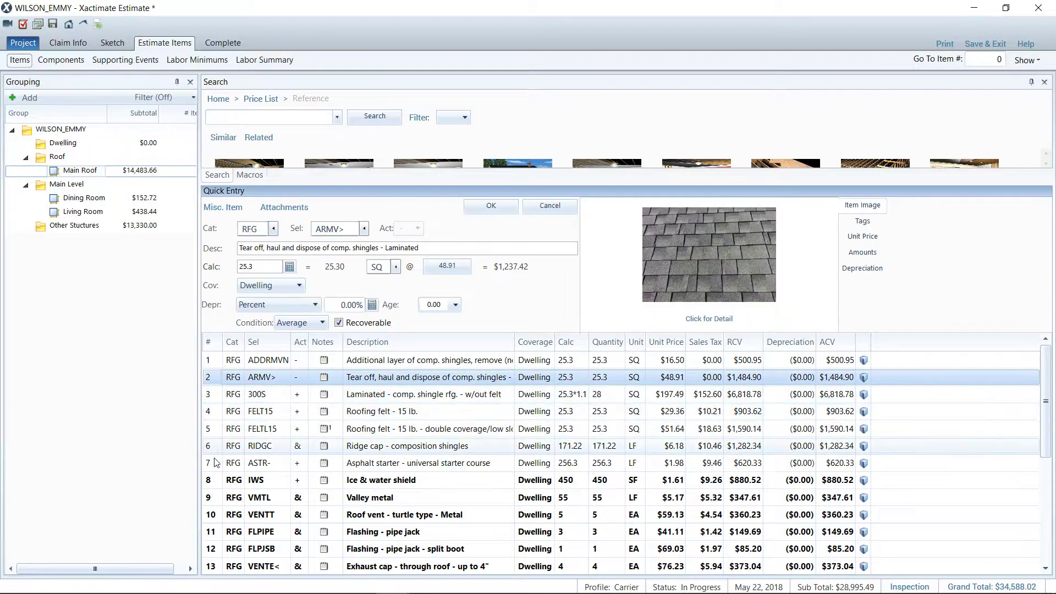
pyautogui.click(216, 478)
pyautogui.scroll(-4, 216, 466)
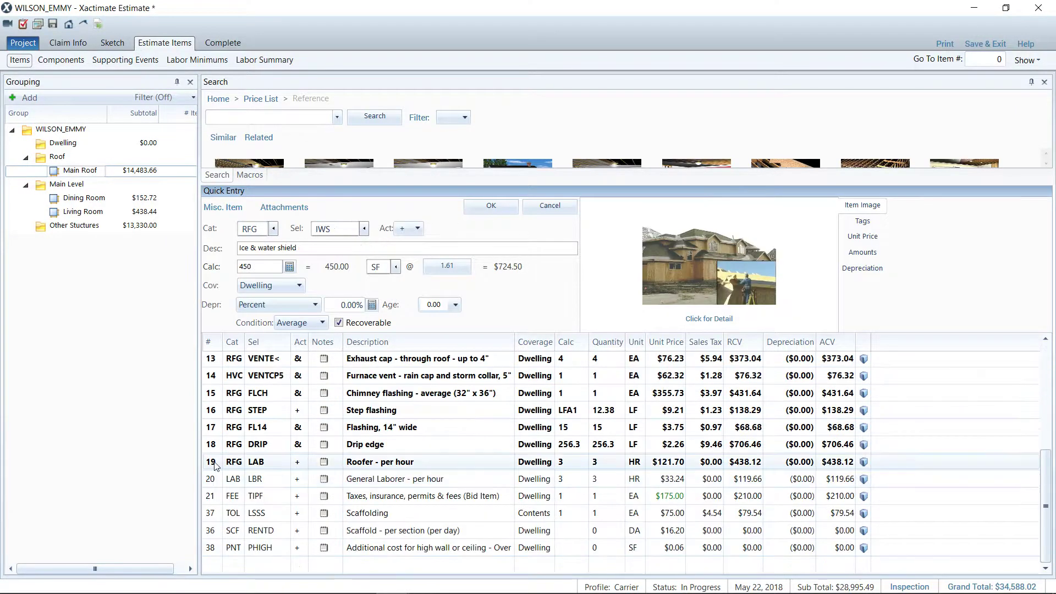
pyautogui.keyDown('shift'); pyautogui.click(214, 464); pyautogui.keyUp('shift')
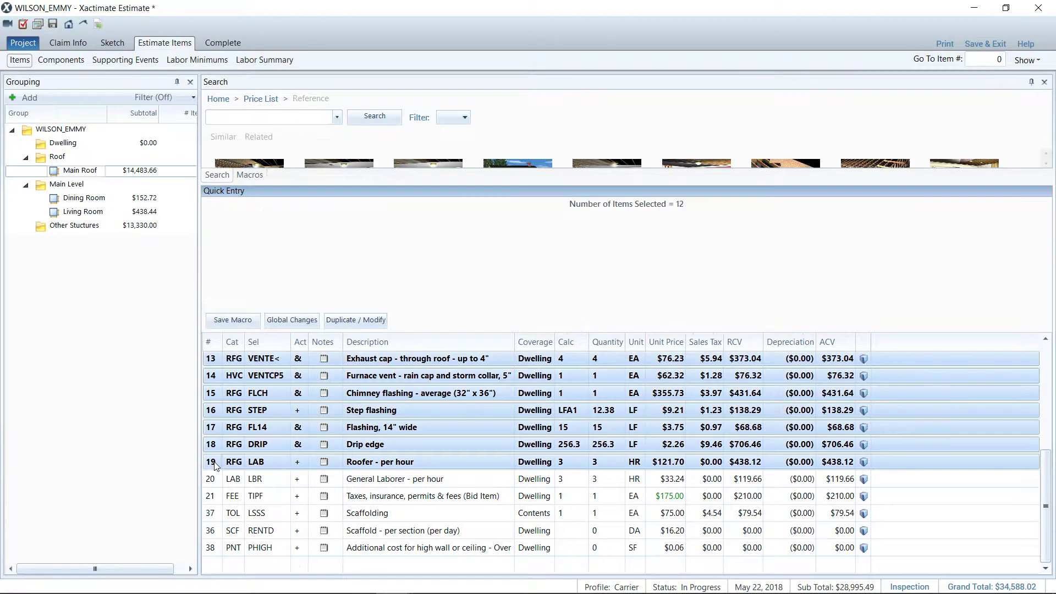
# Paste the copied roof items into TEMPLATE_ESTIMATE's empty Roof group, subtotalling $3,220.42
pyautogui.scroll(2, 292, 457)
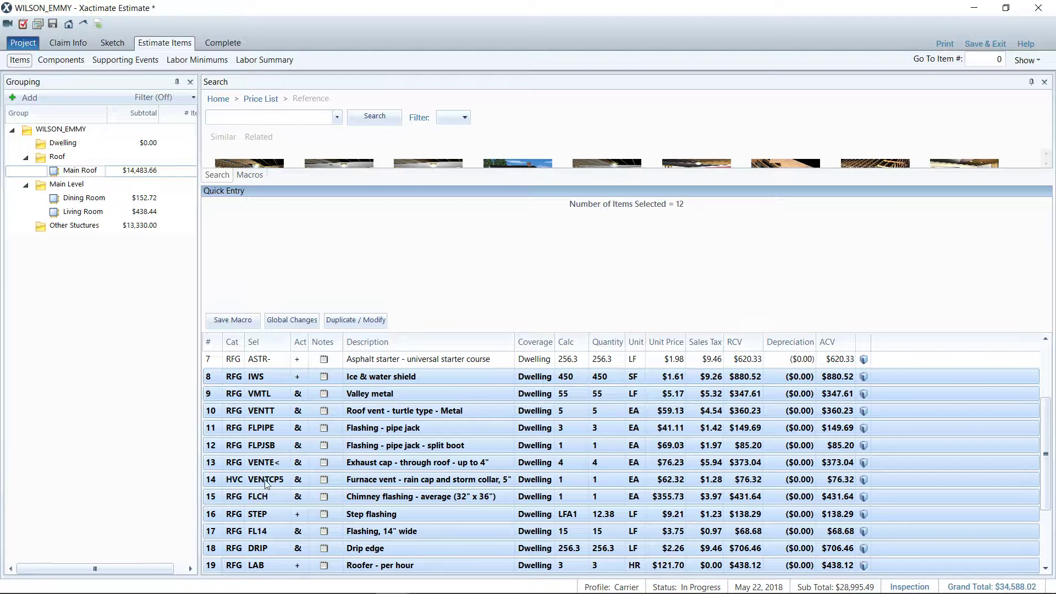
pyautogui.moveTo(397, 583)
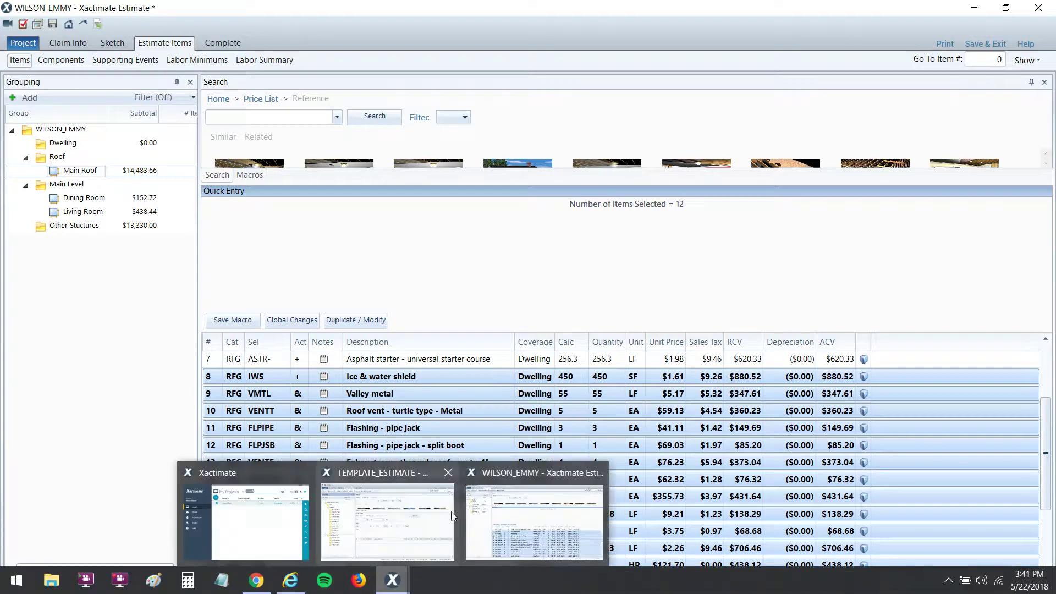
pyautogui.click(388, 522)
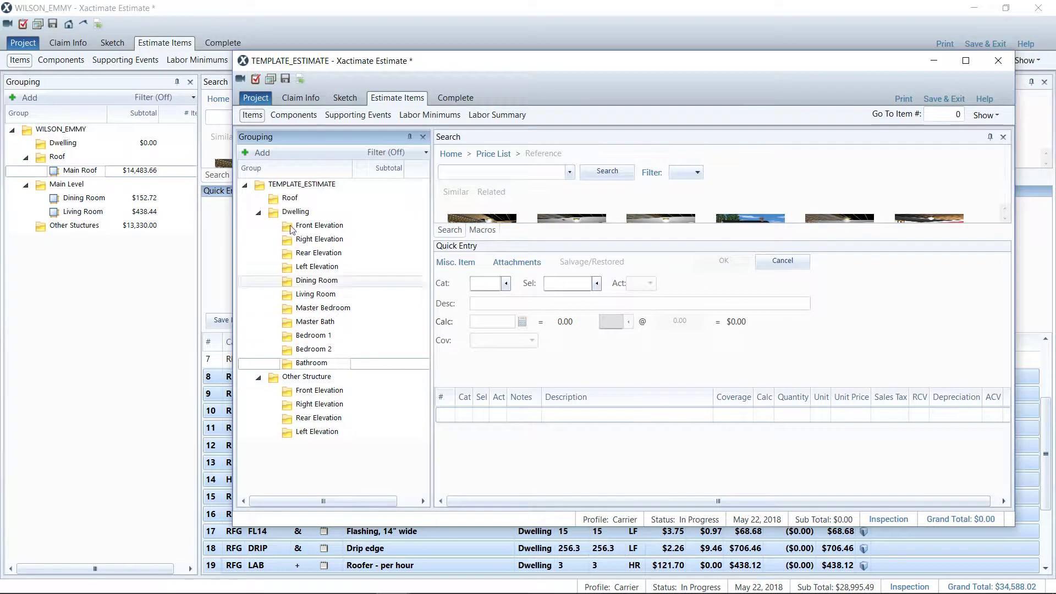
pyautogui.click(446, 416)
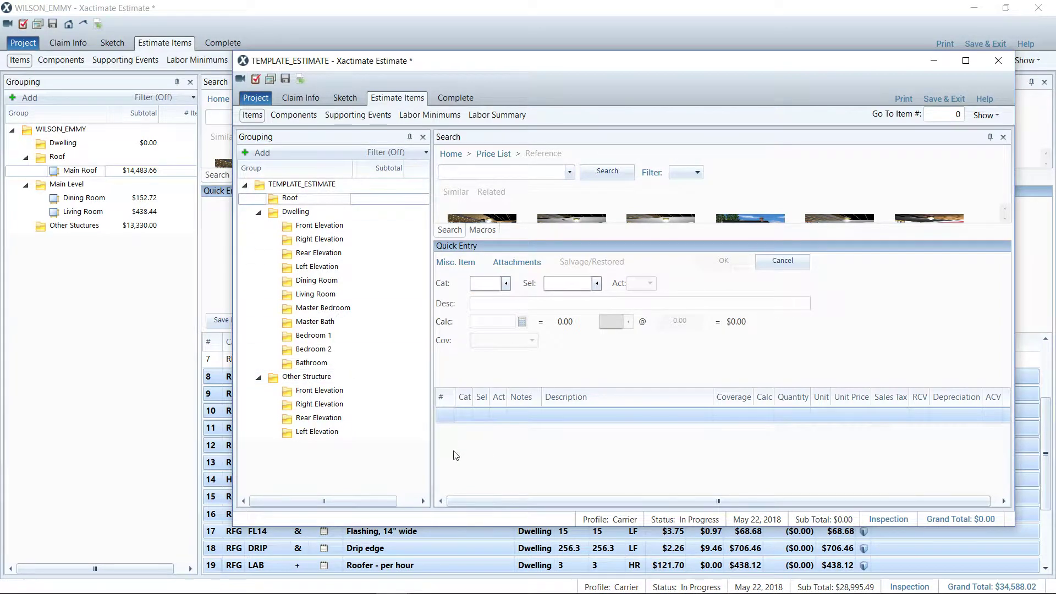
pyautogui.hotkey('ctrl', 'v')
pyautogui.scroll(-3, 514, 461)
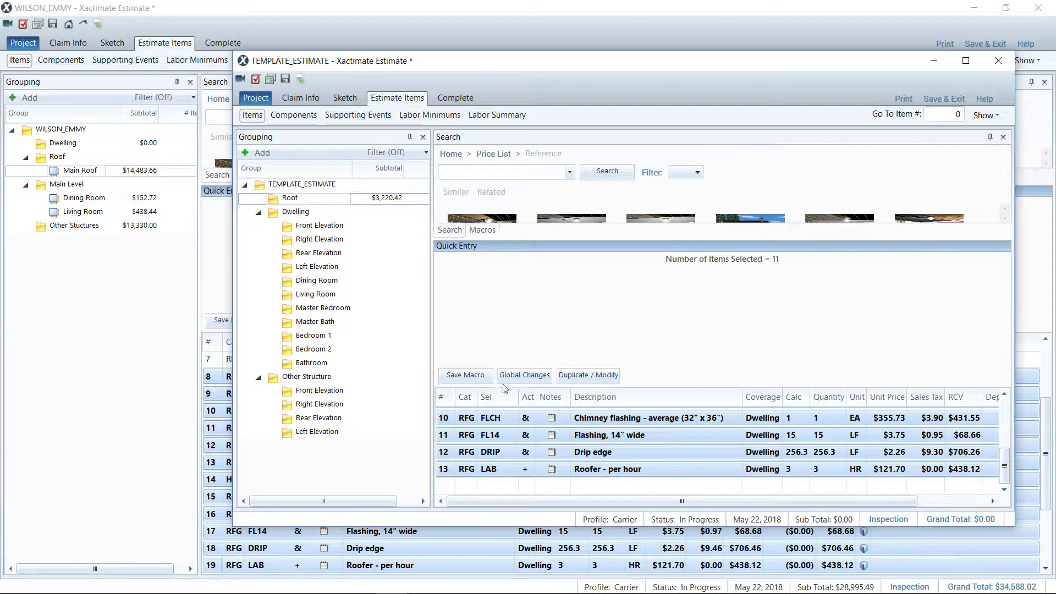
pyautogui.click(309, 241)
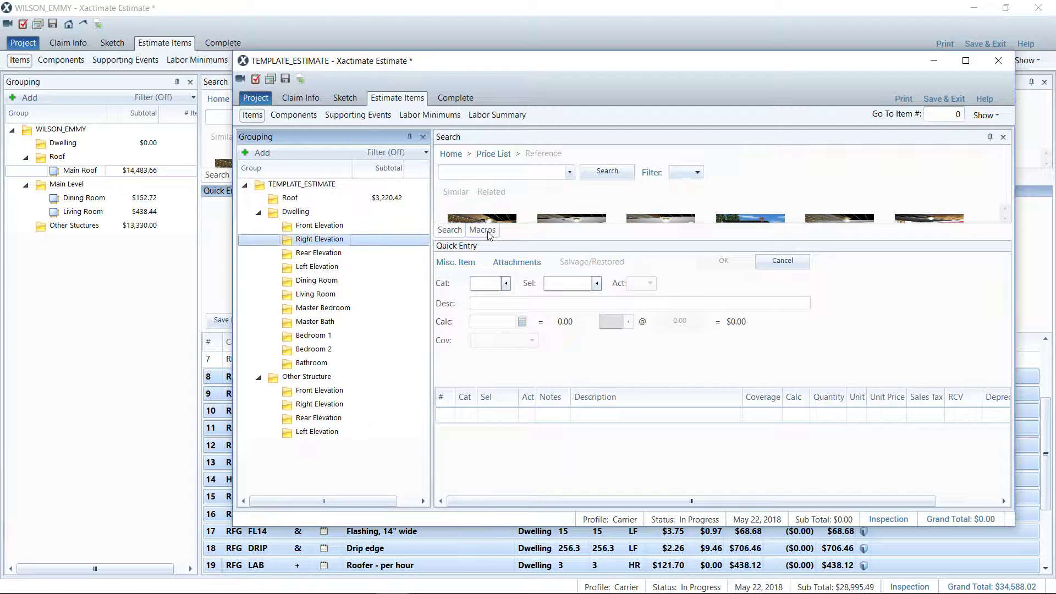
pyautogui.click(344, 199)
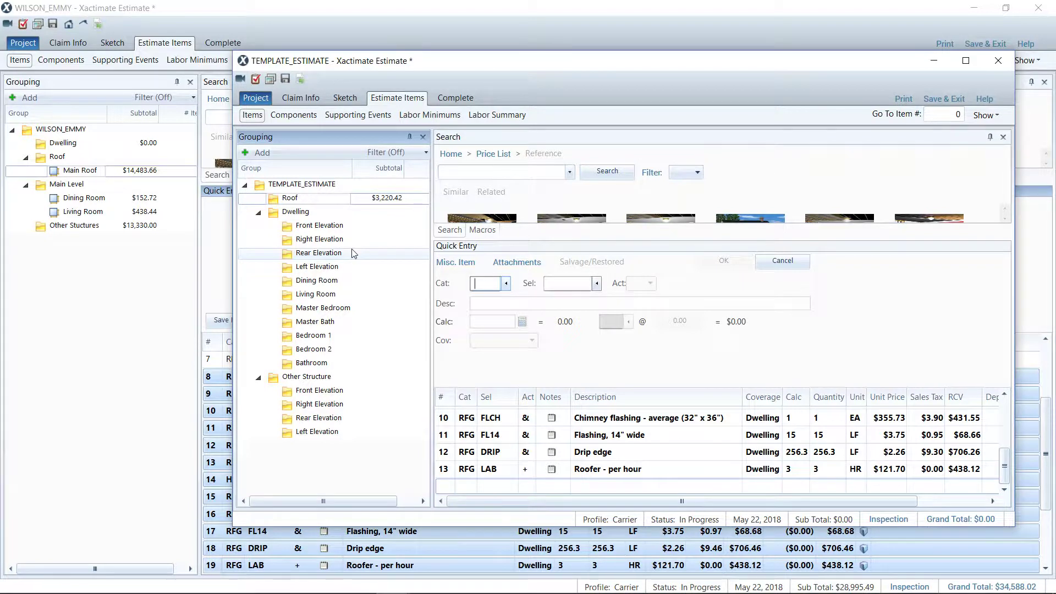
# Copy TEMPLATE_ESTIMATE's groups Front Elevation through Bedroom 2
pyautogui.click(317, 227)
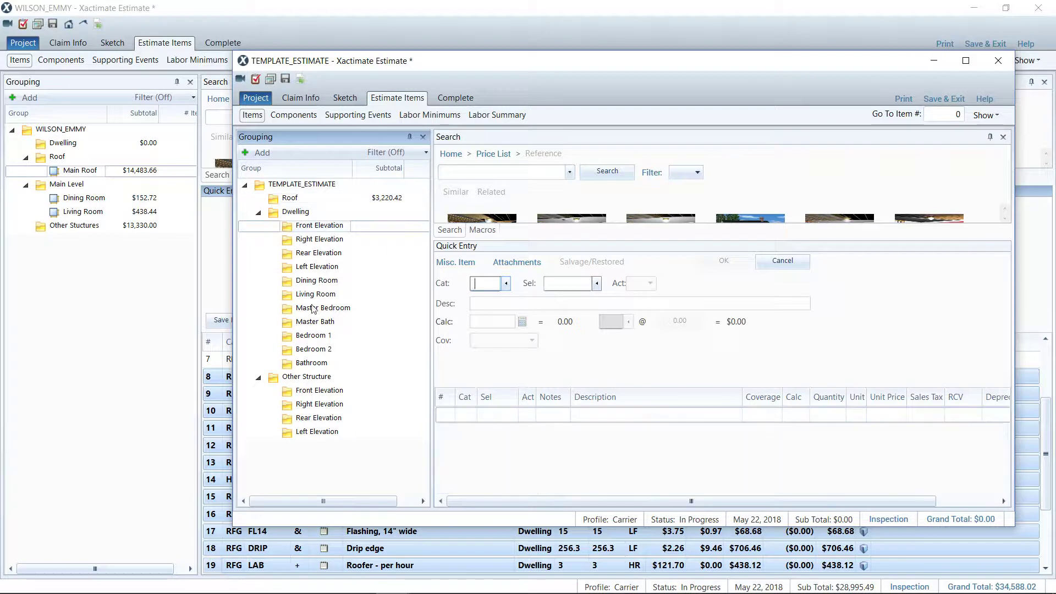
pyautogui.keyDown('shift'); pyautogui.click(307, 352); pyautogui.keyUp('shift')
pyautogui.rightClick(312, 233)
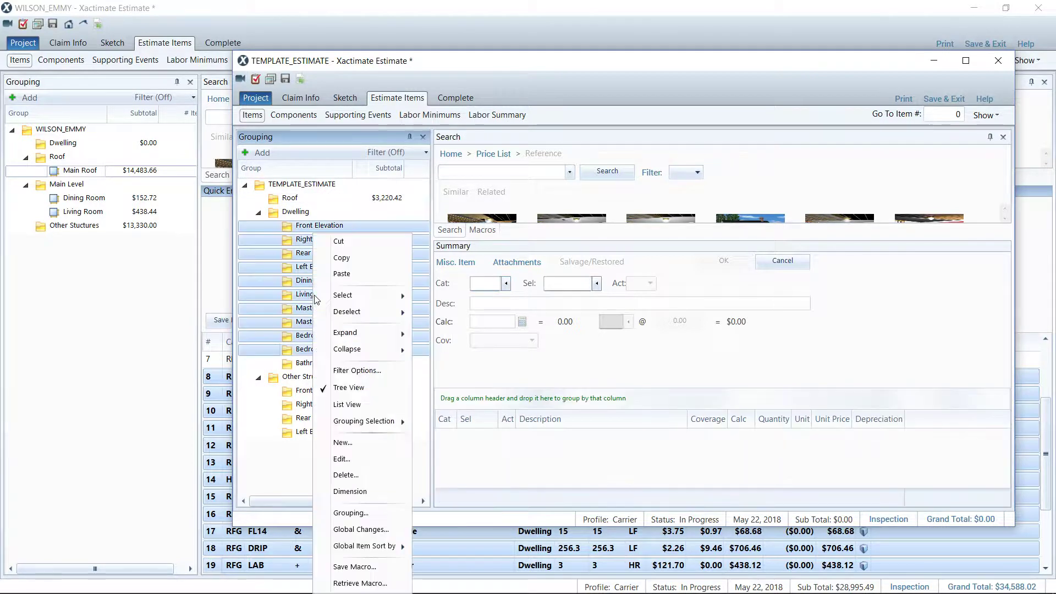
pyautogui.click(341, 265)
pyautogui.click(88, 292)
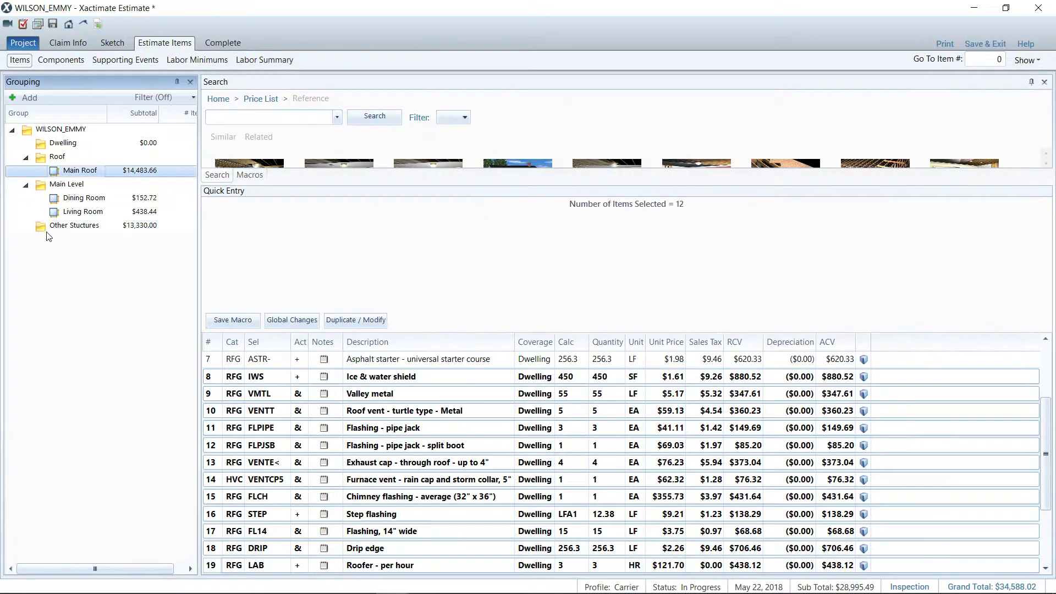
pyautogui.click(60, 225)
pyautogui.rightClick(60, 225)
pyautogui.click(66, 276)
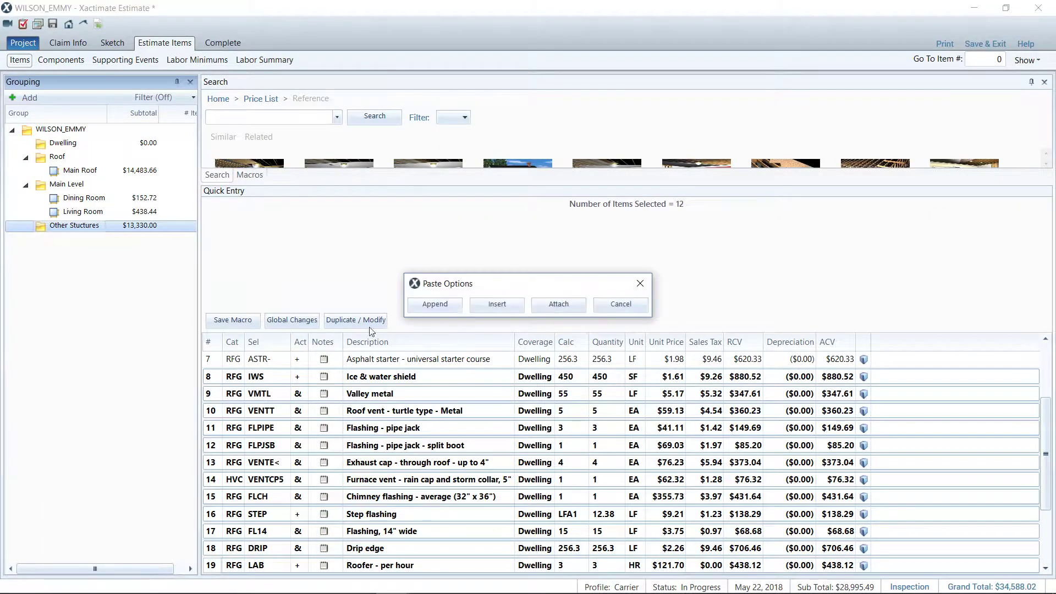
pyautogui.click(431, 304)
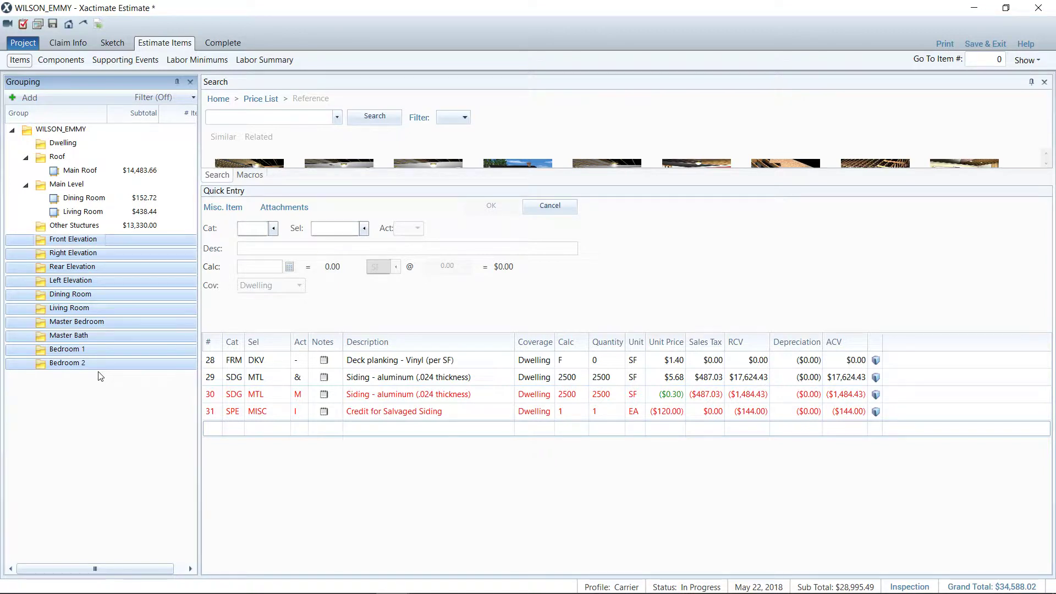
pyautogui.click(101, 376)
pyautogui.click(98, 268)
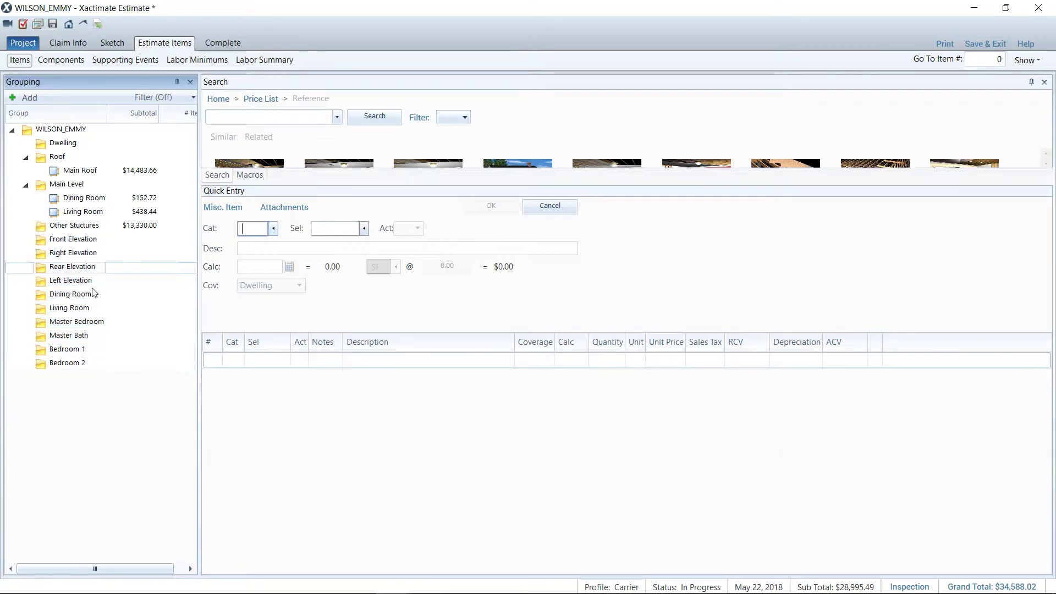
pyautogui.keyDown('shift'); pyautogui.click(71, 337); pyautogui.keyUp('shift')
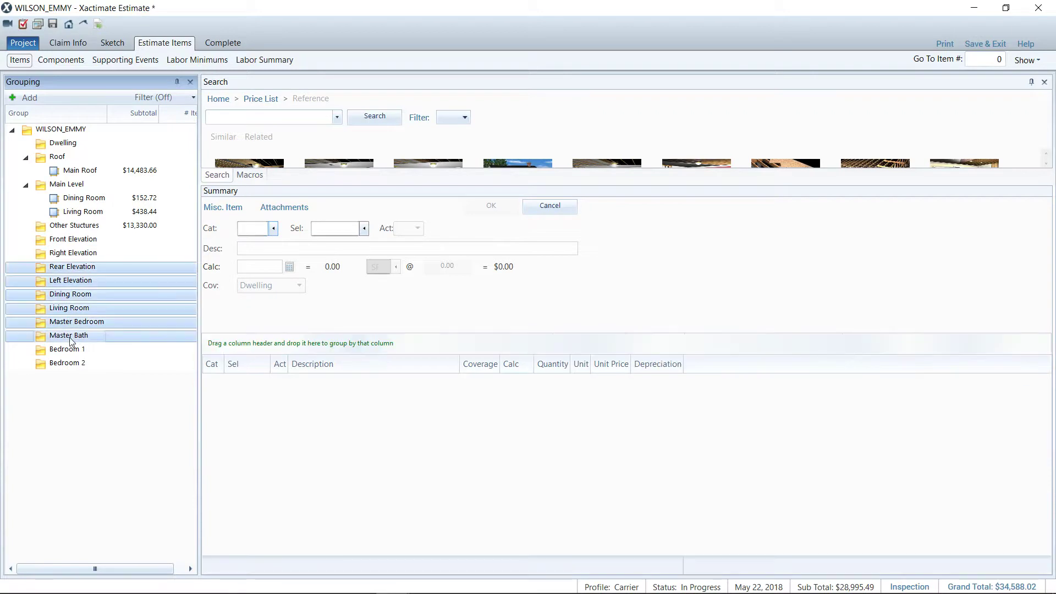